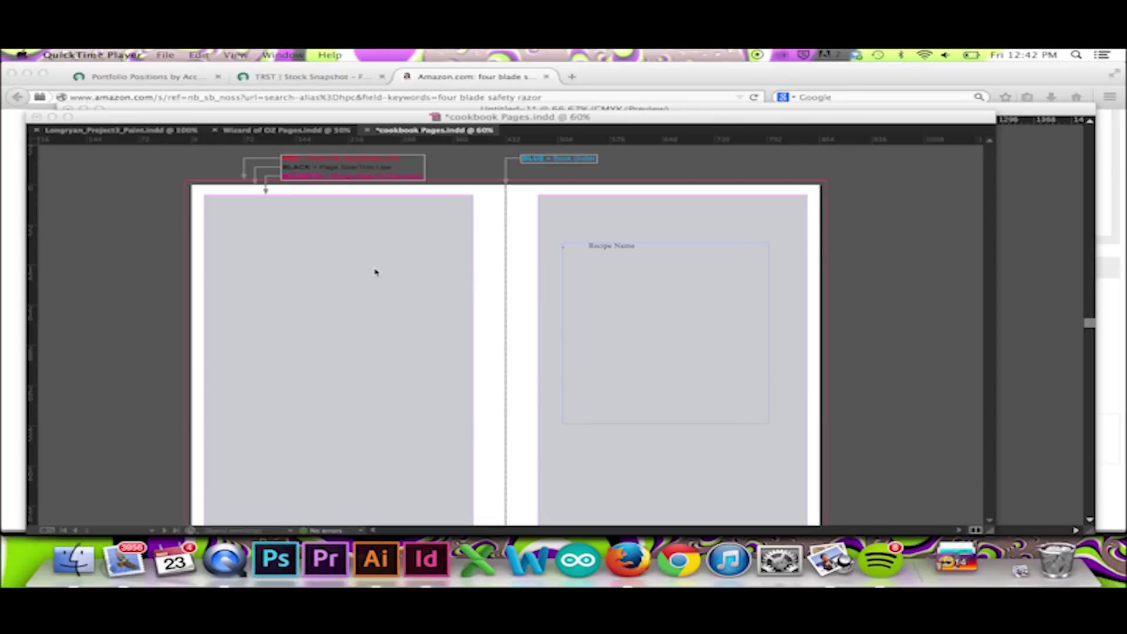
# Bring the cookbook's Recipe Name spread into view and generate a table of contents with default settings.
pyautogui.click(375, 272)
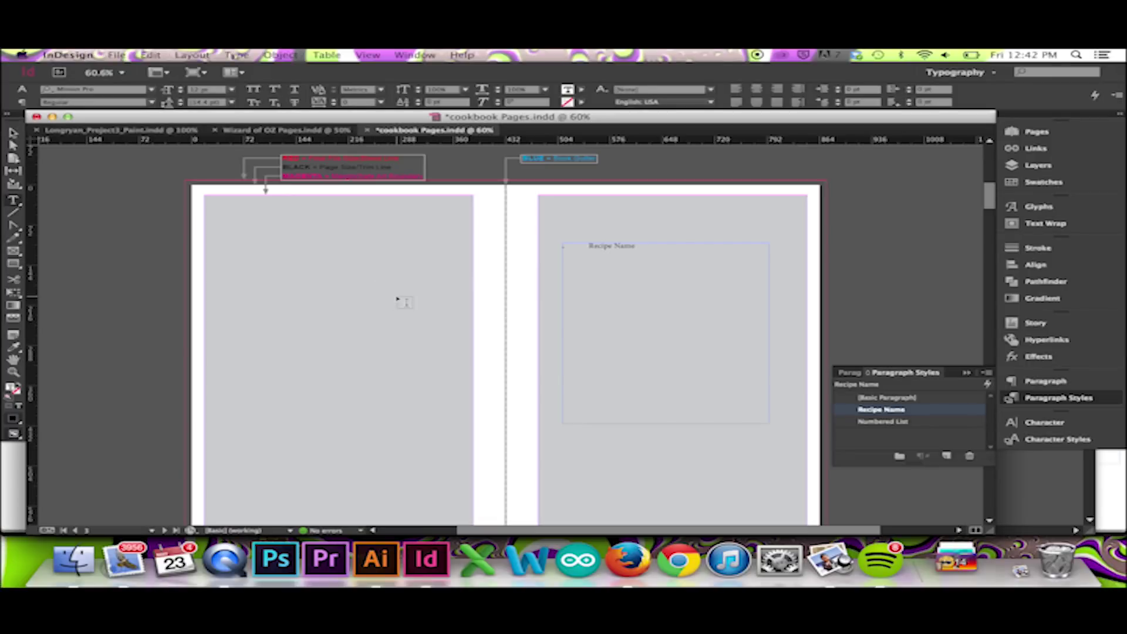
pyautogui.scroll(10, 399, 301)
pyautogui.scroll(-4, 399, 301)
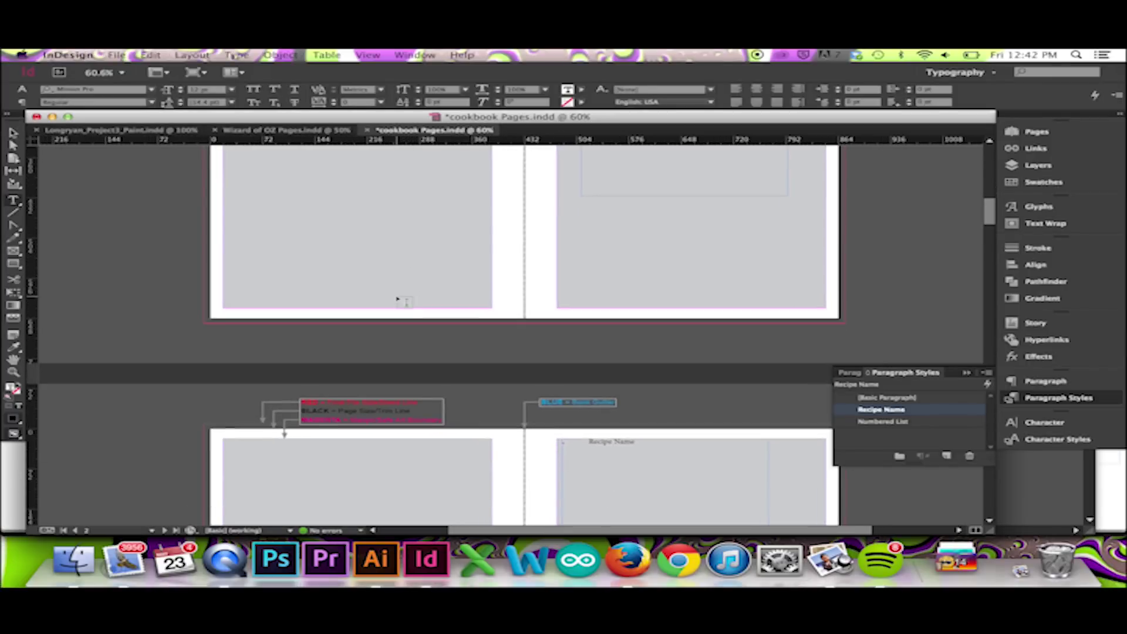
pyautogui.scroll(3, 399, 301)
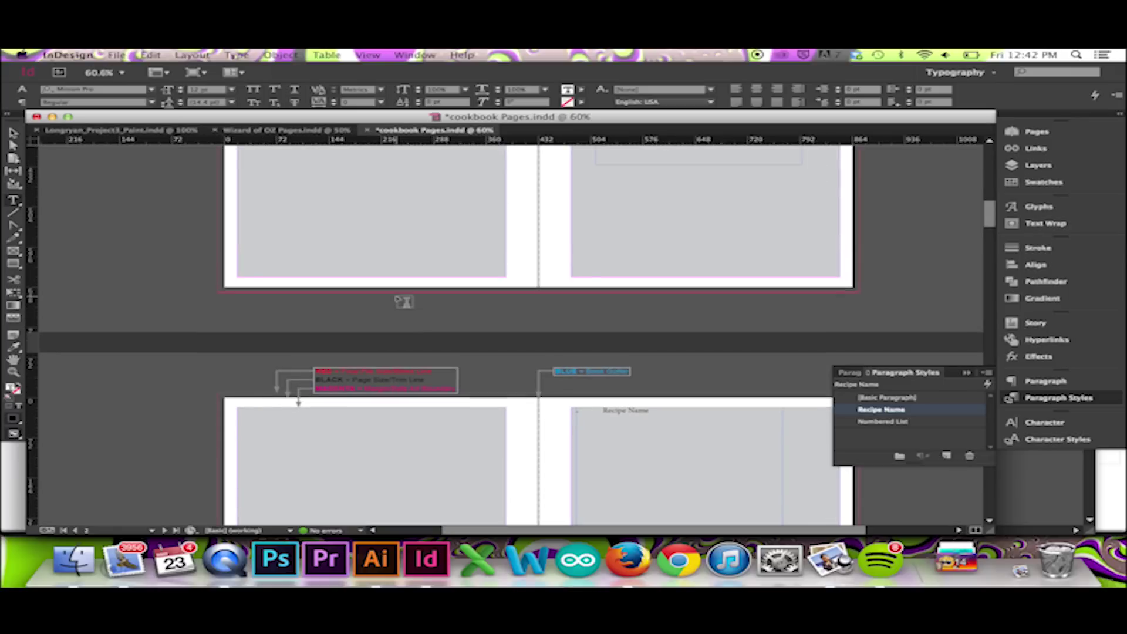
pyautogui.scroll(2, 397, 300)
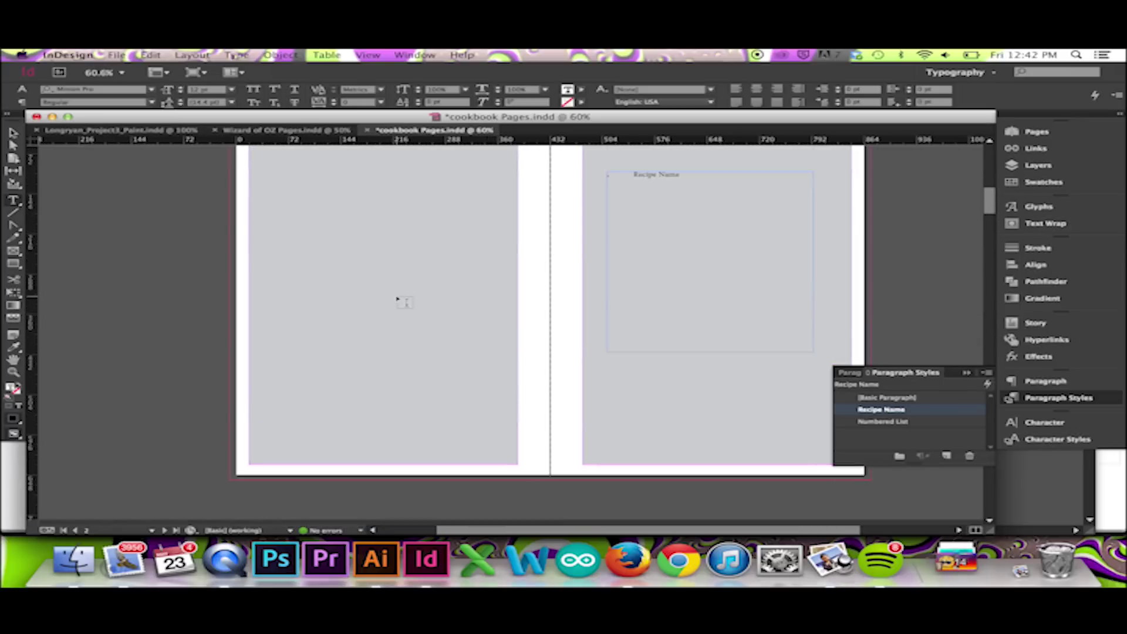
pyautogui.scroll(2, 397, 301)
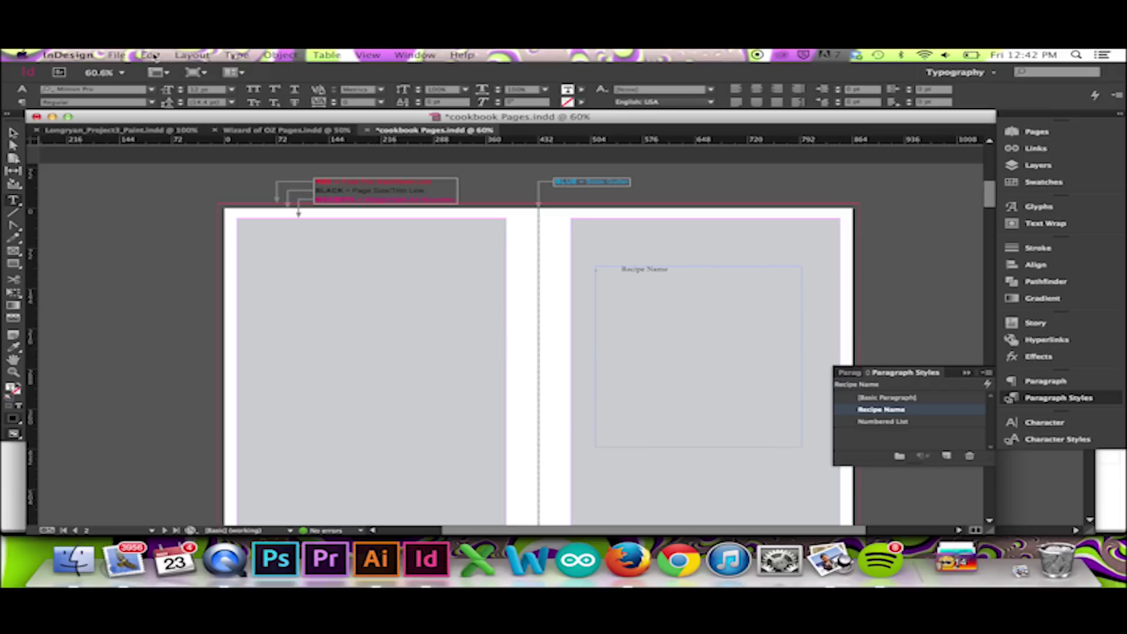
pyautogui.click(205, 58)
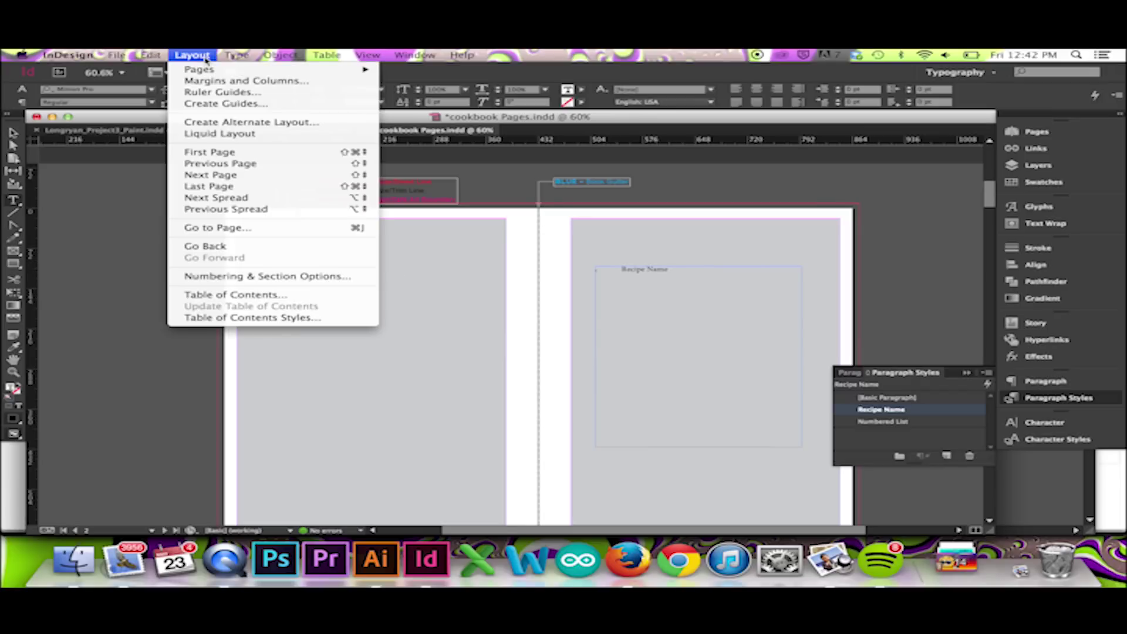
pyautogui.click(264, 297)
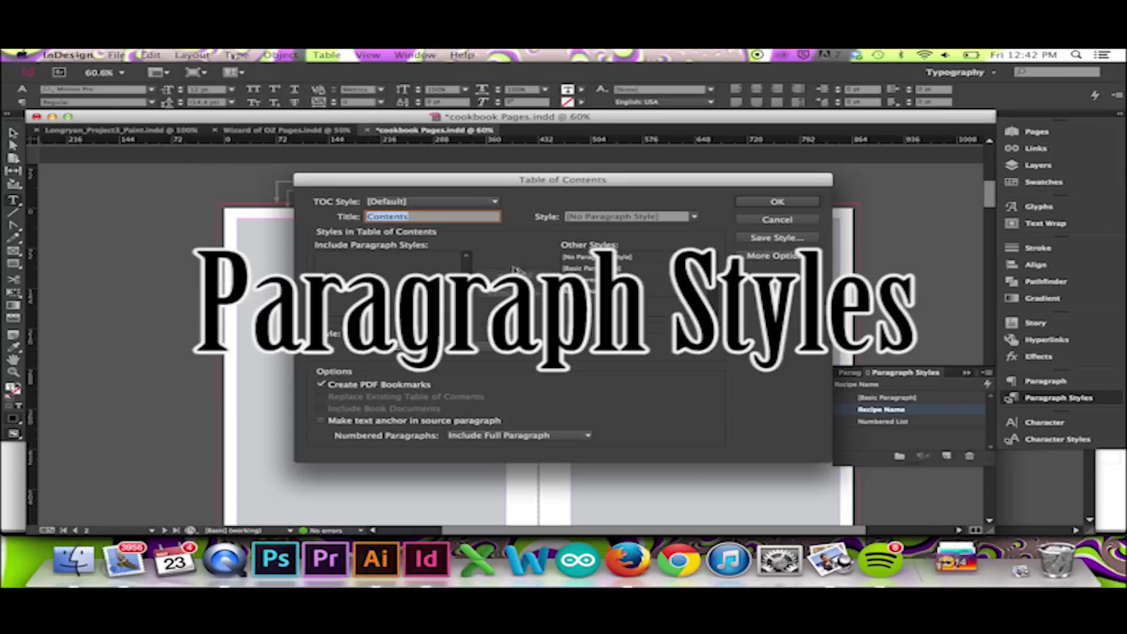
pyautogui.click(777, 220)
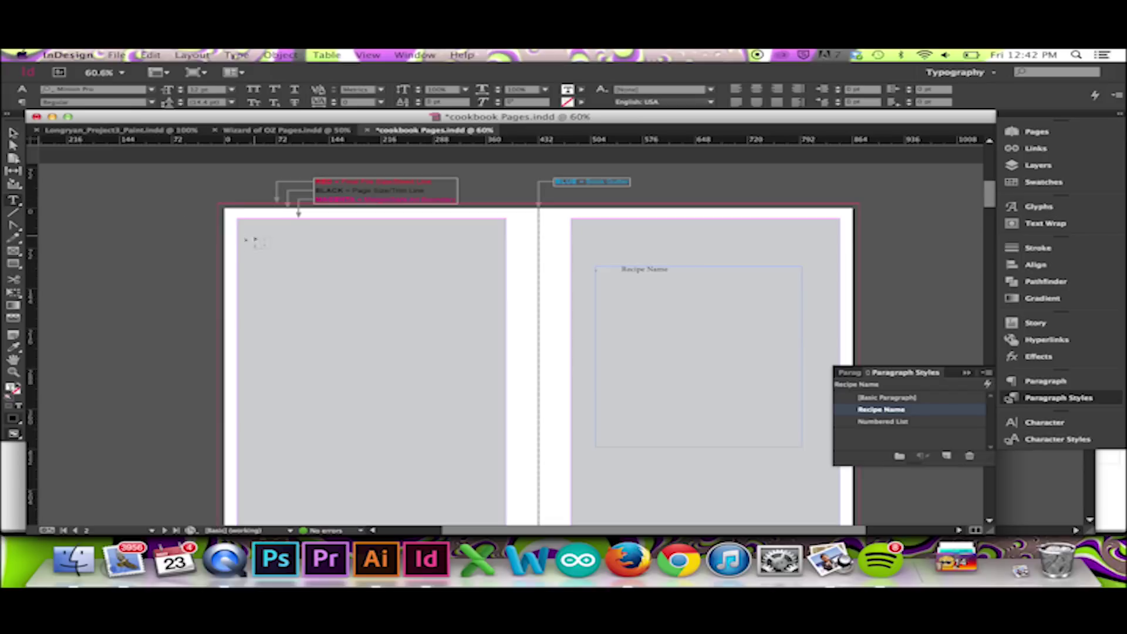
# Place the contents in a frame spanning the left page and reopen the Table of Contents settings.
pyautogui.click(254, 244)
pyautogui.moveTo(262, 251); pyautogui.dragTo(493, 463)
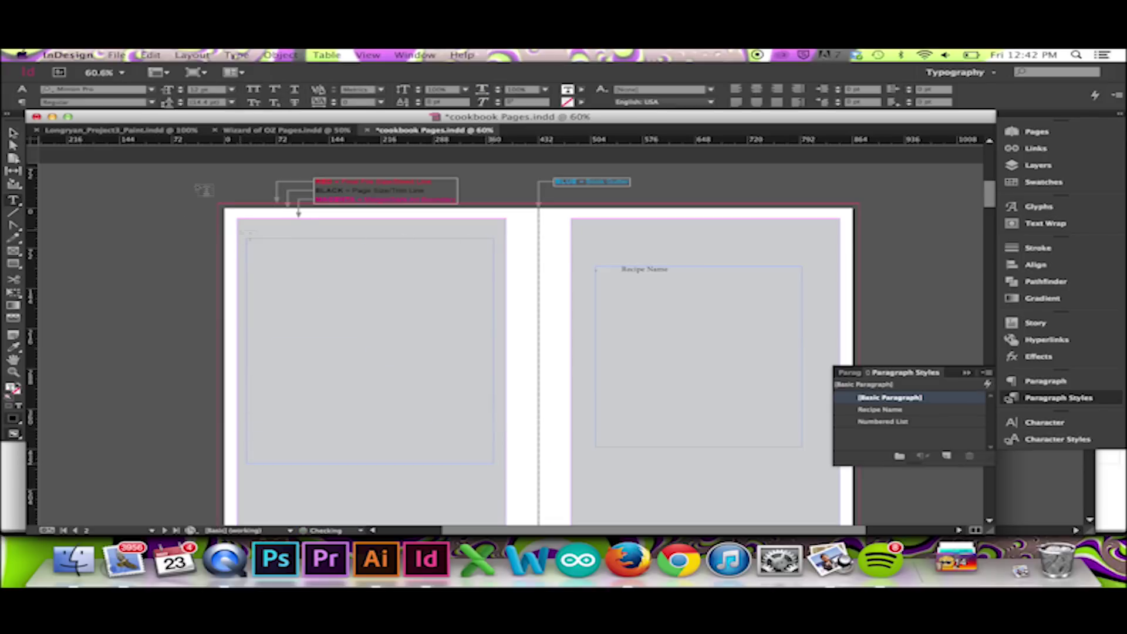
pyautogui.click(192, 55)
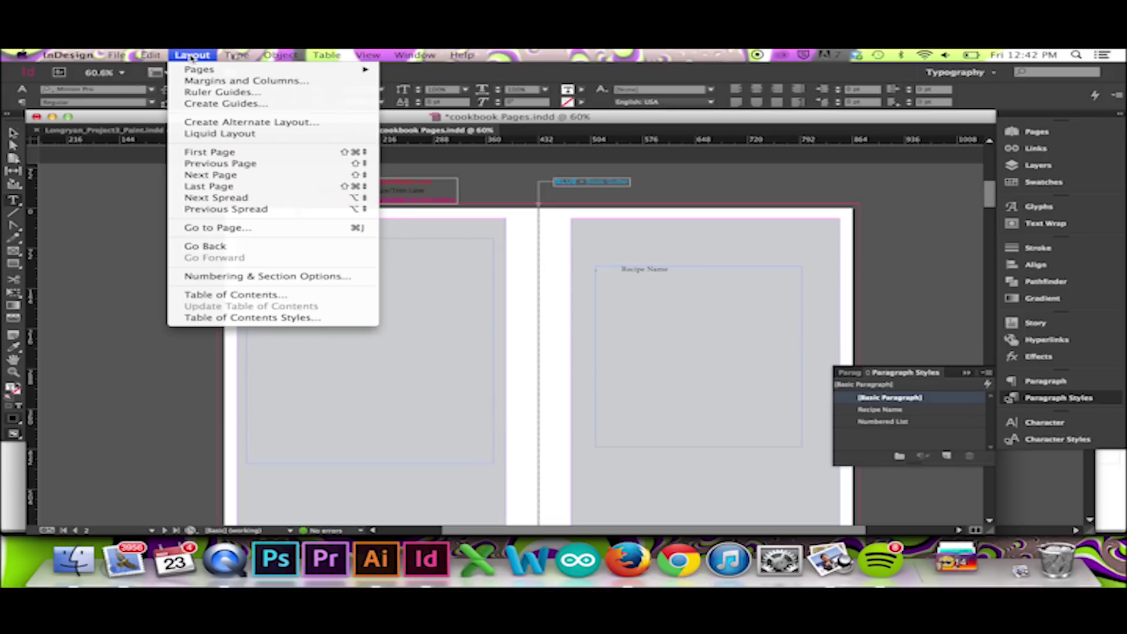
pyautogui.click(246, 295)
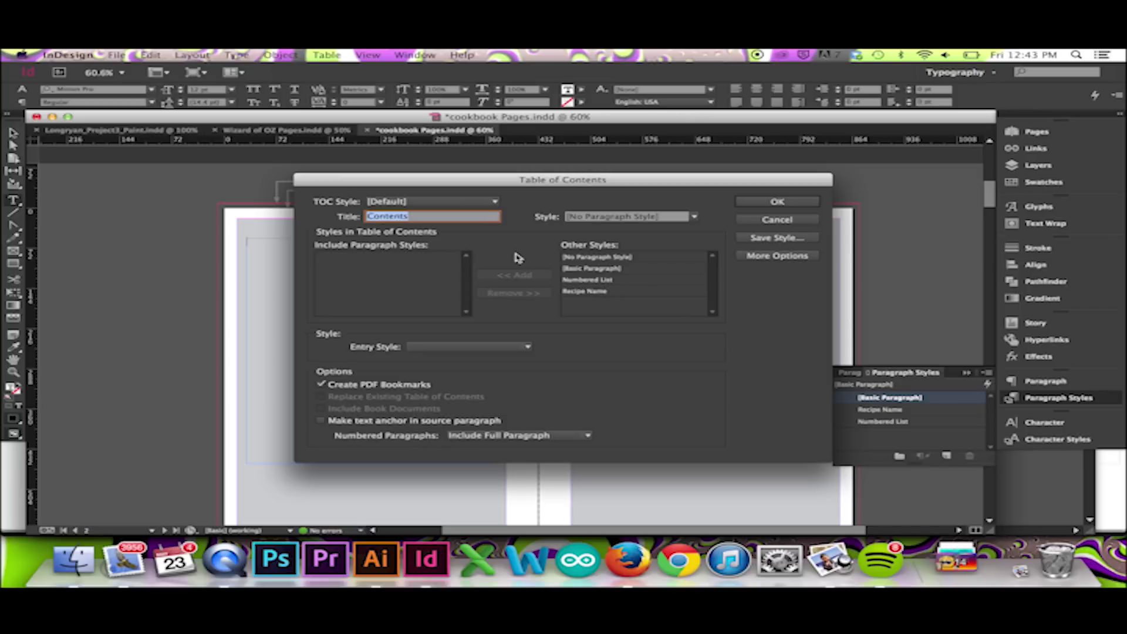
# Reveal the extra Table of Contents options and try title styles, cancelling a new paragraph style.
pyautogui.click(803, 257)
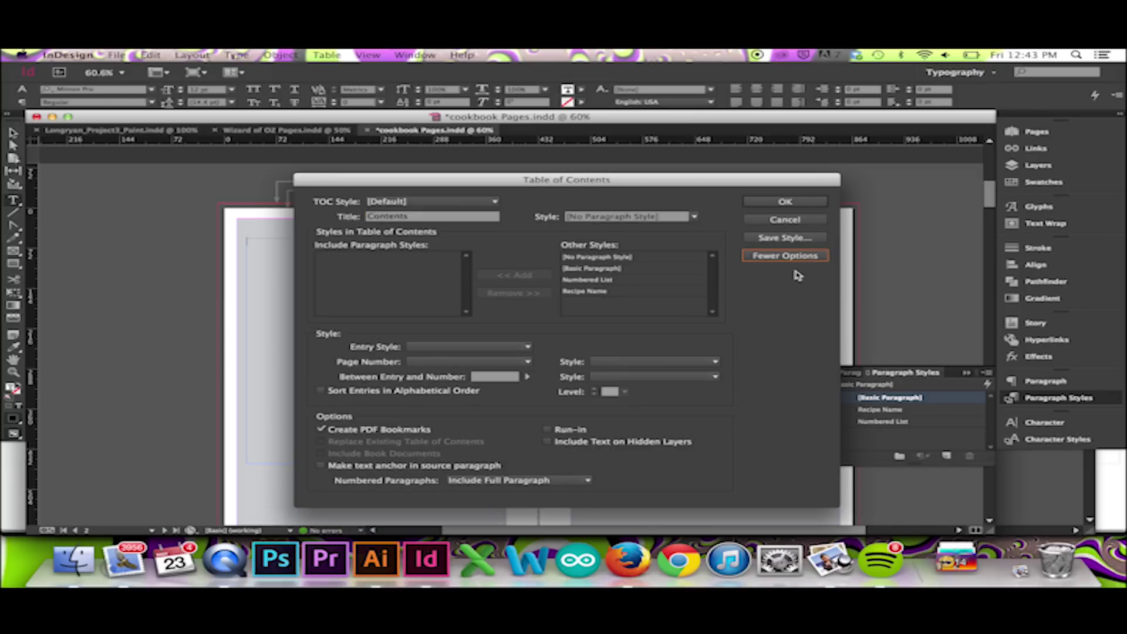
pyautogui.click(696, 218)
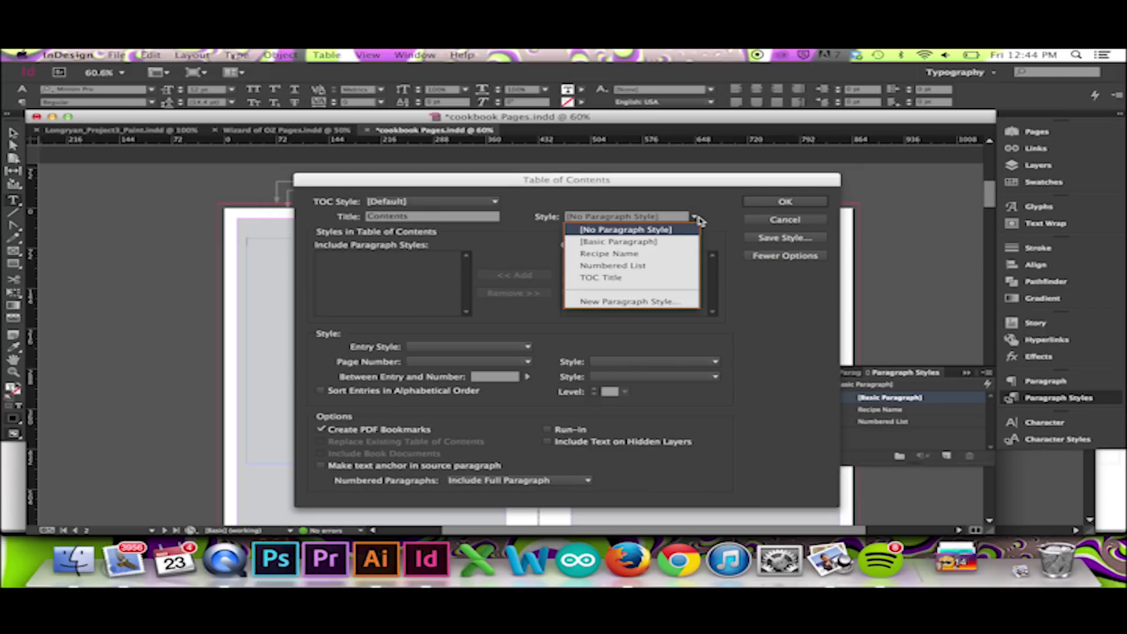
pyautogui.click(662, 258)
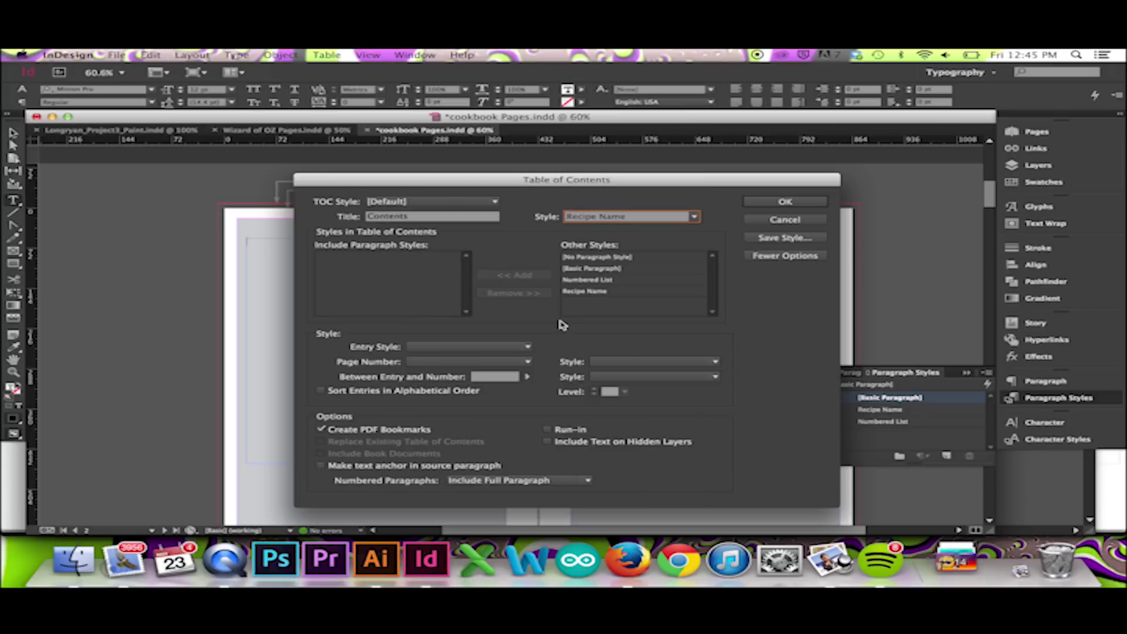
pyautogui.click(697, 218)
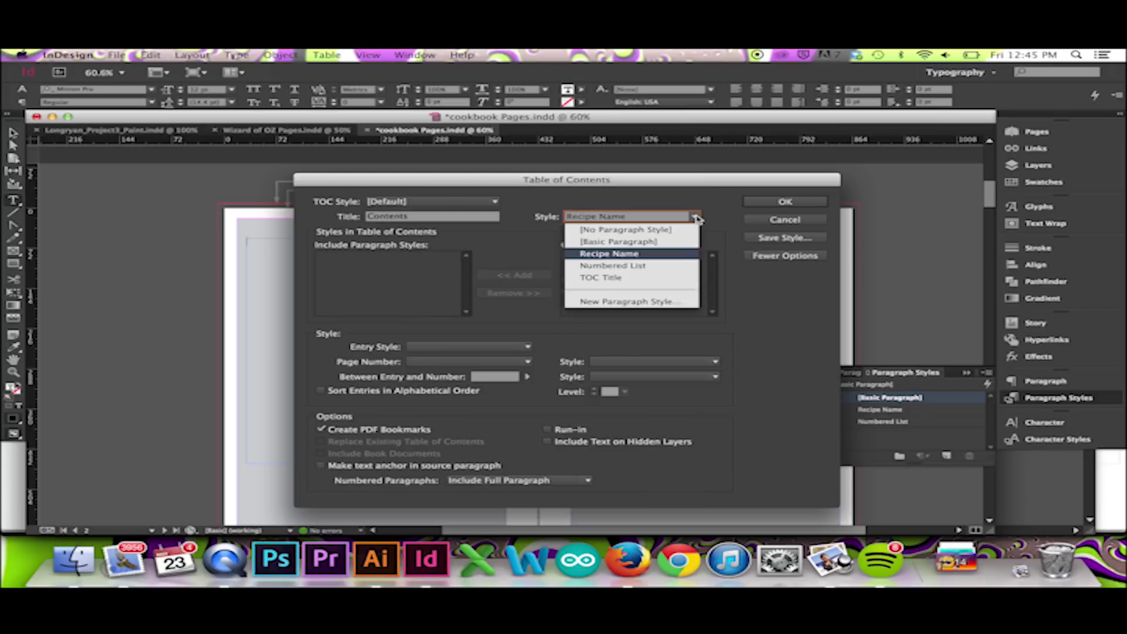
pyautogui.click(662, 302)
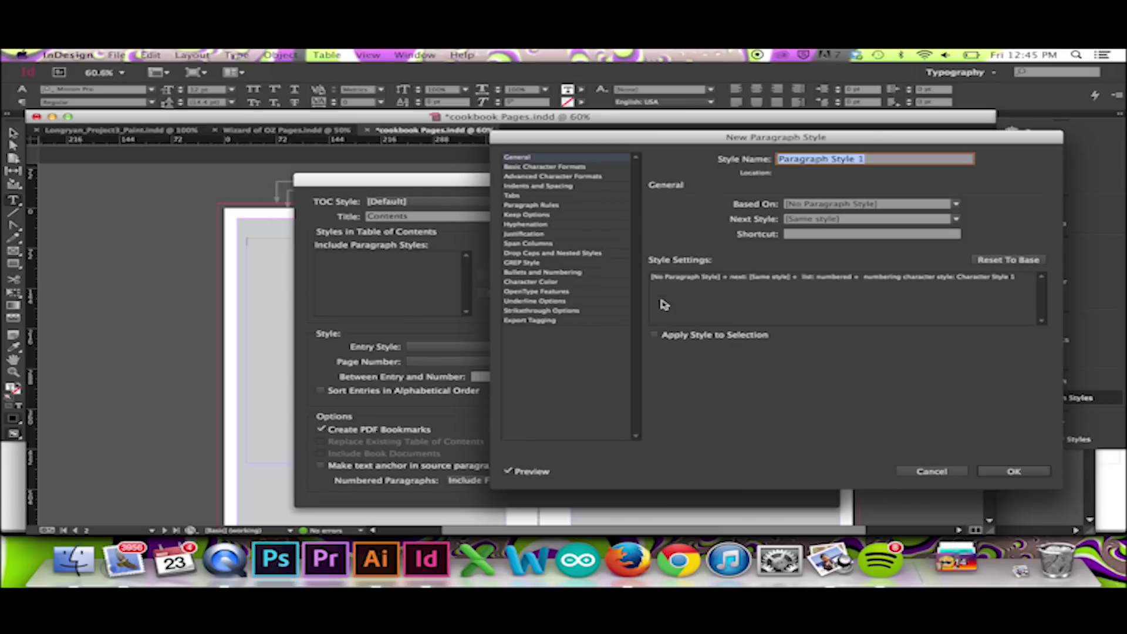
pyautogui.click(931, 472)
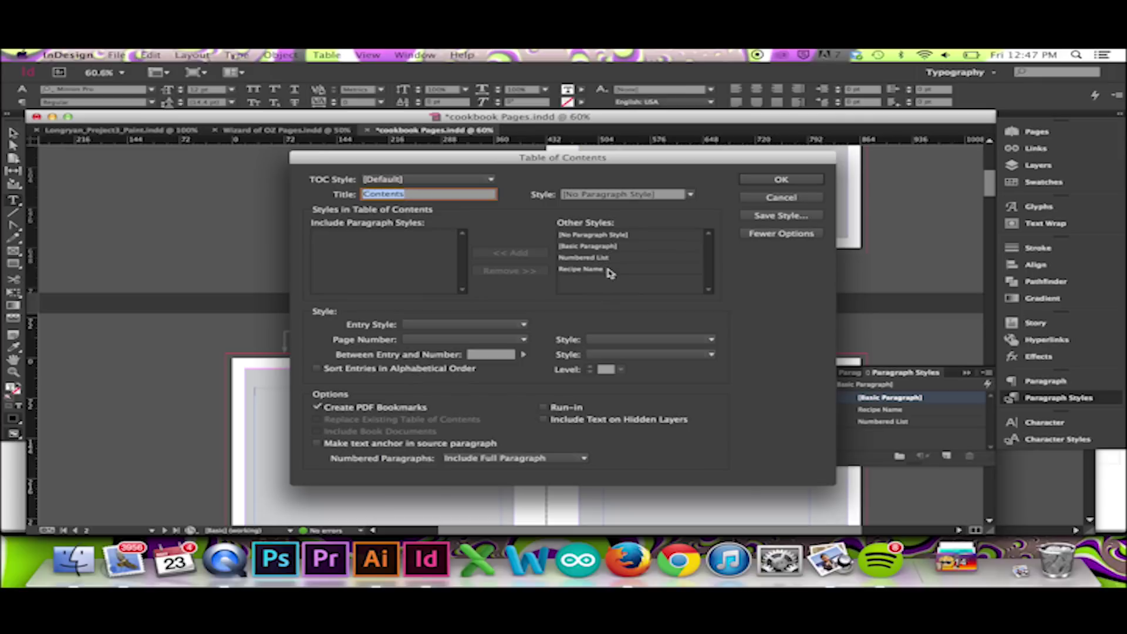
# Add Recipe Name to the paragraph styles included in the table of contents.
pyautogui.click(611, 271)
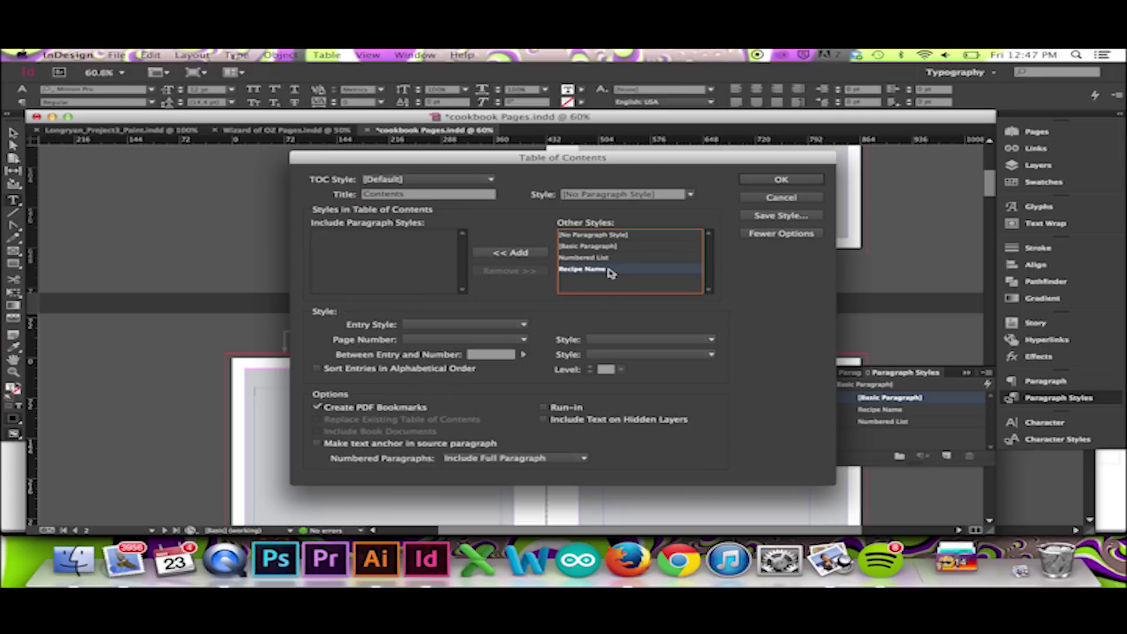
pyautogui.click(529, 254)
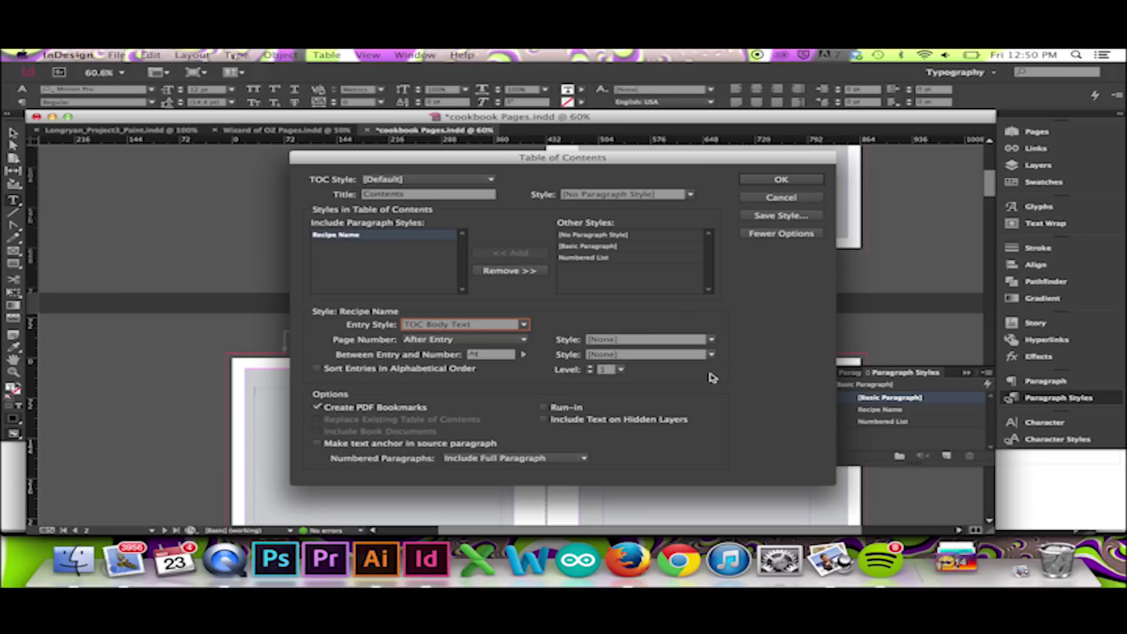
# Format the Recipe Name entries' page numbers with Character Style 1.
pyautogui.click(711, 340)
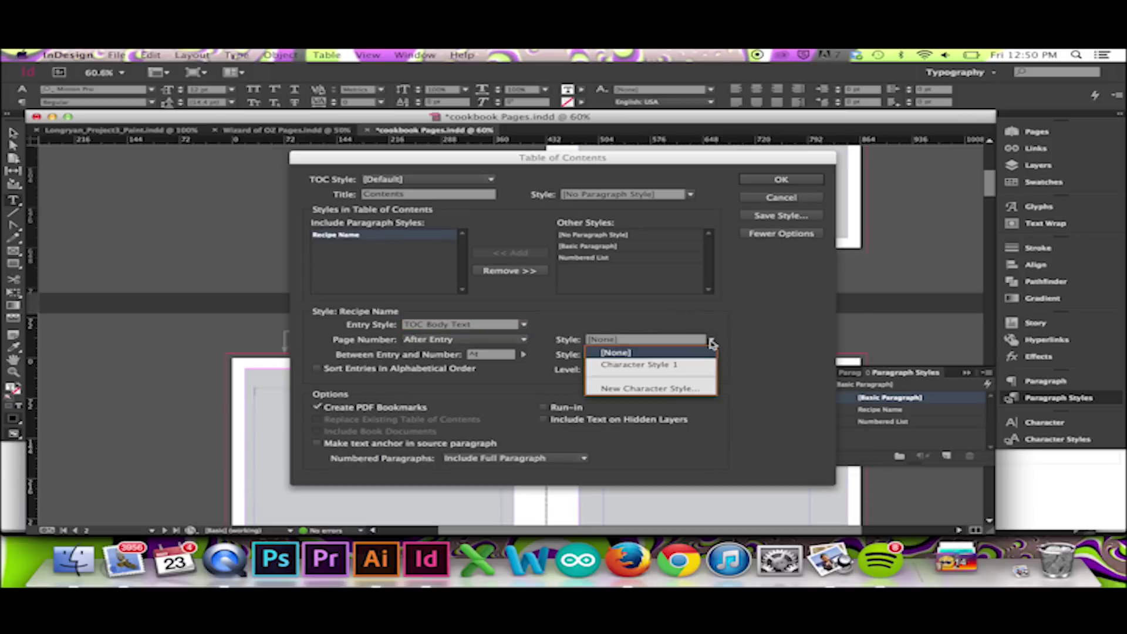
pyautogui.click(687, 365)
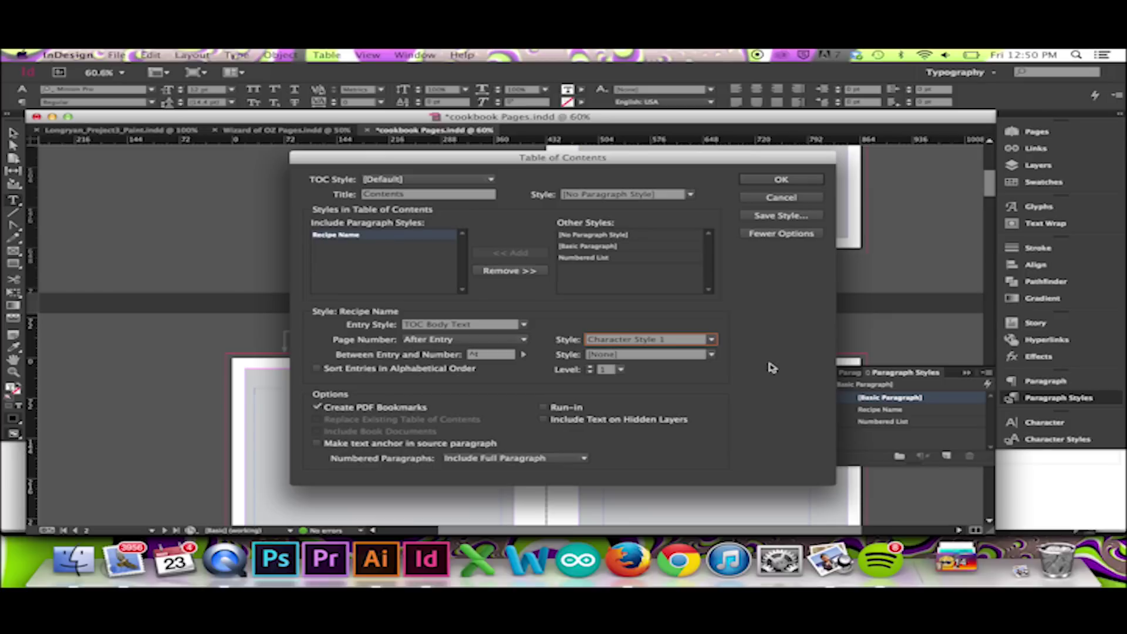
# Confirm the settings and place the contents, listing entries on pages 3, 5 and 7, on the left page.
pyautogui.click(784, 179)
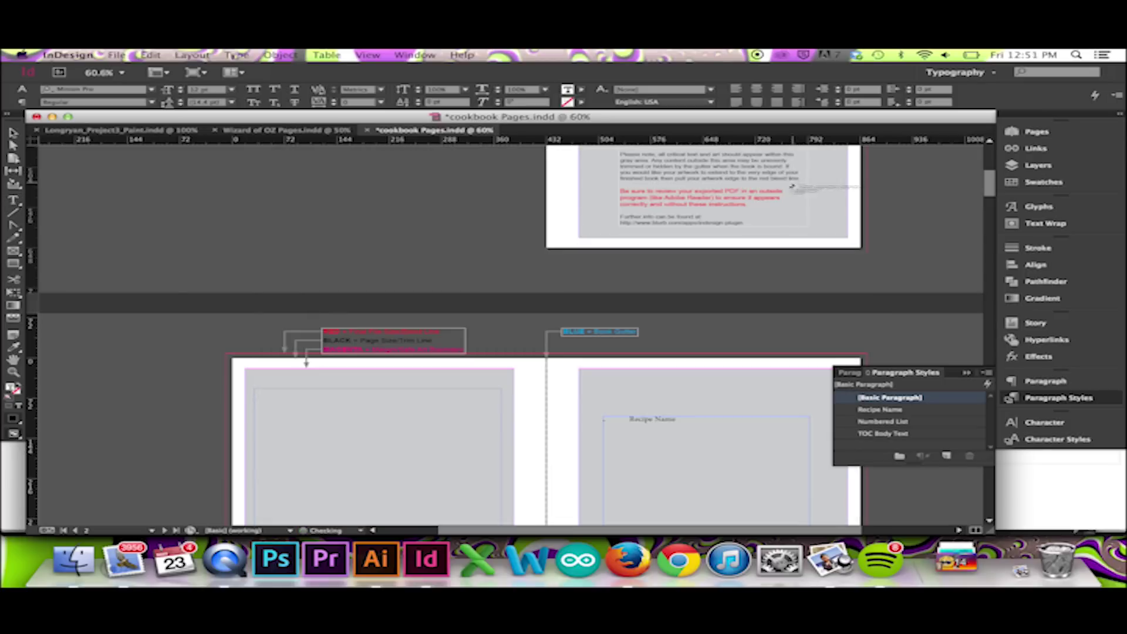
pyautogui.scroll(-5, 734, 259)
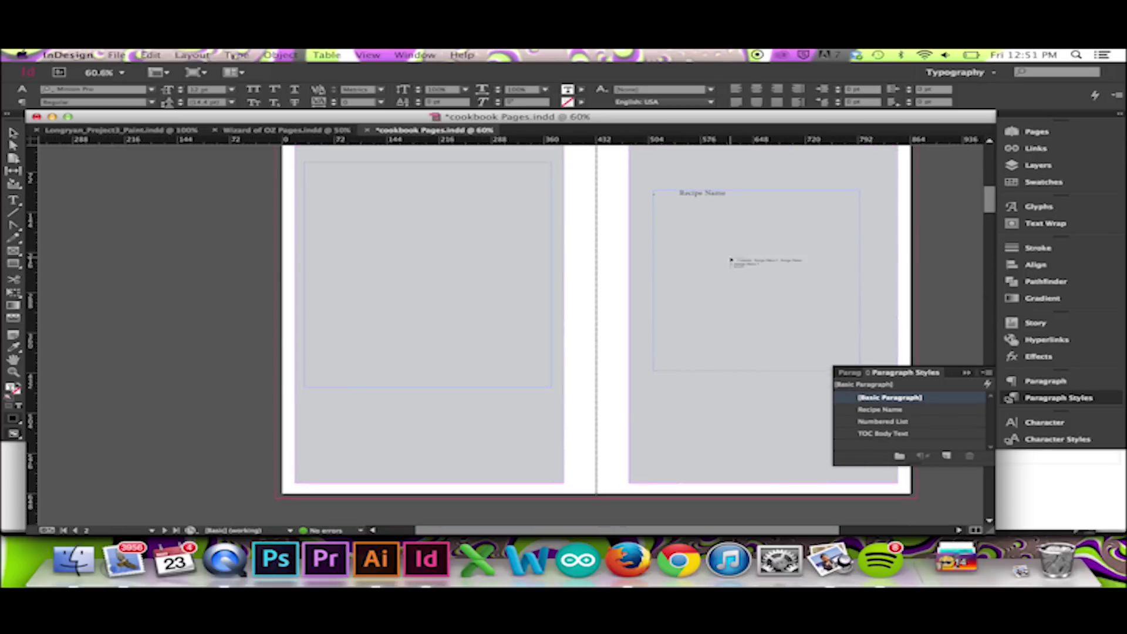
pyautogui.scroll(-3, 731, 260)
pyautogui.scroll(1, 680, 256)
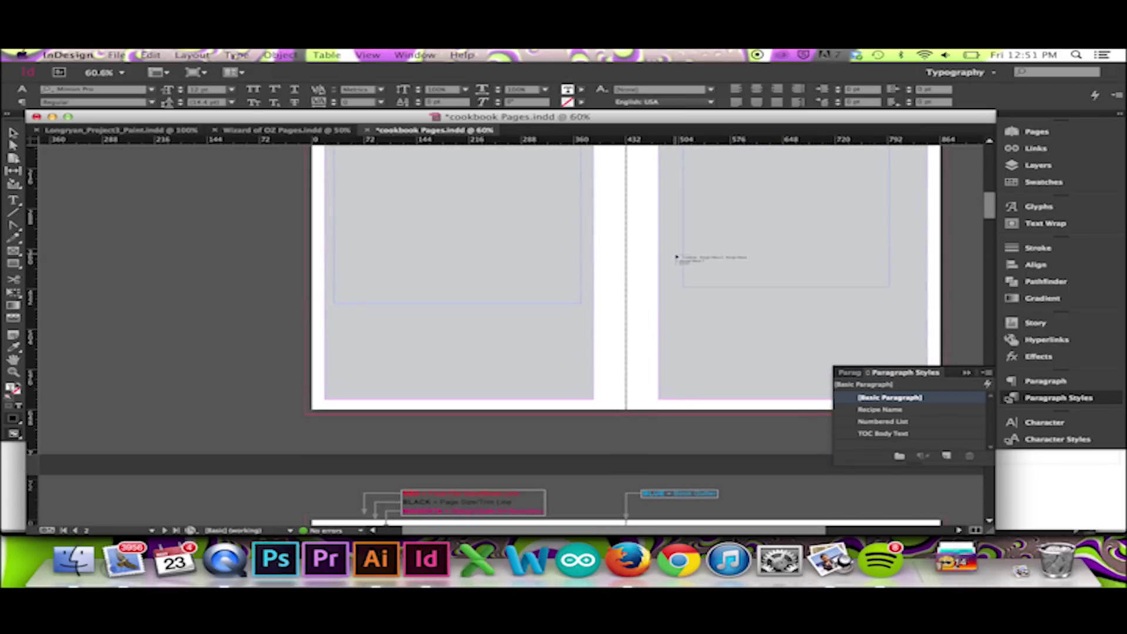
pyautogui.scroll(-7, 536, 219)
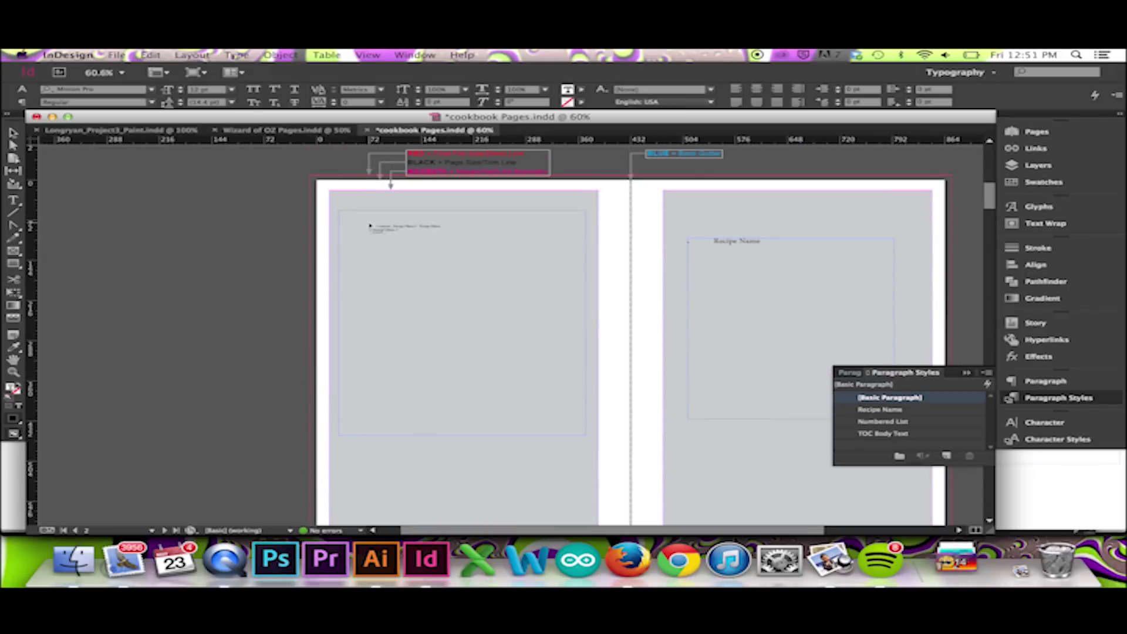
pyautogui.click(365, 224)
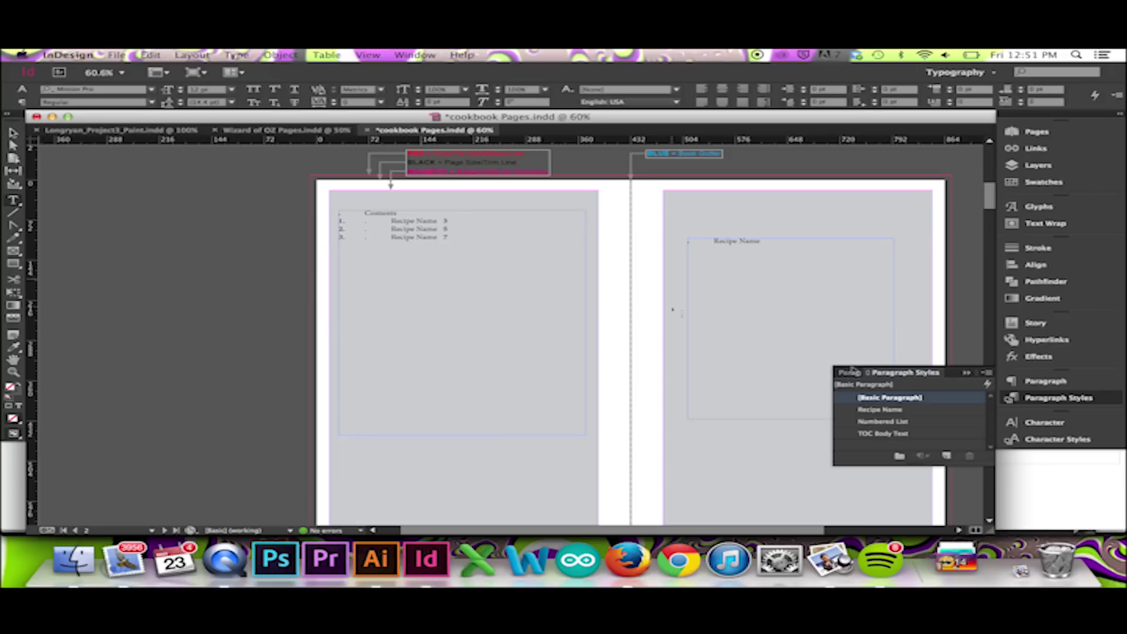
# Set the [Basic Paragraph] style's bullets and numbering format to None.
pyautogui.doubleClick(870, 401)
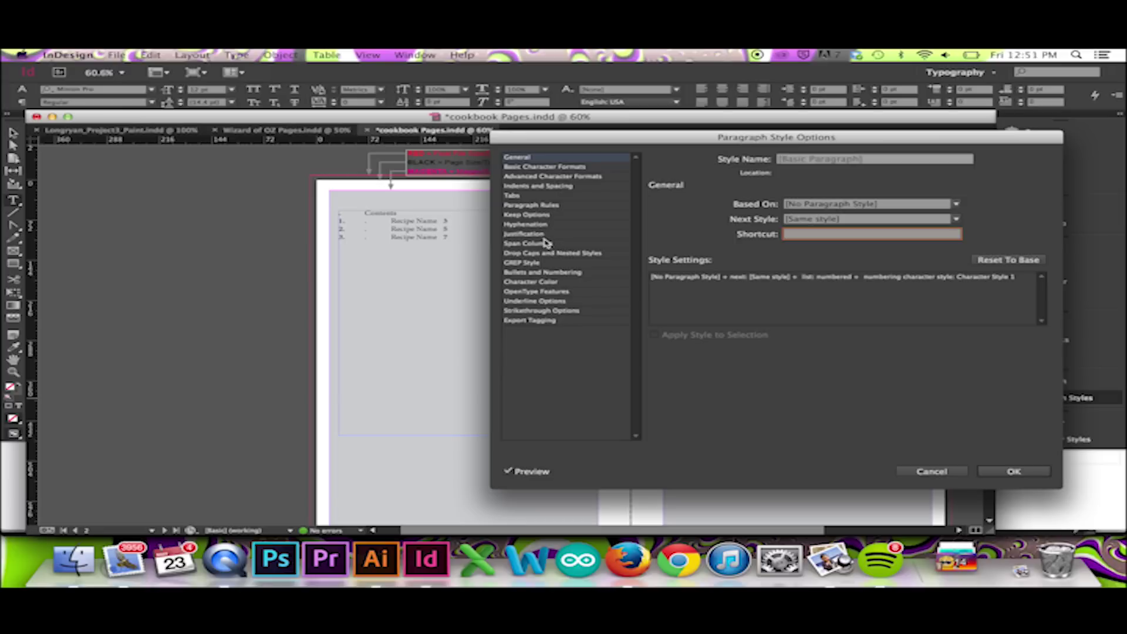
pyautogui.click(564, 273)
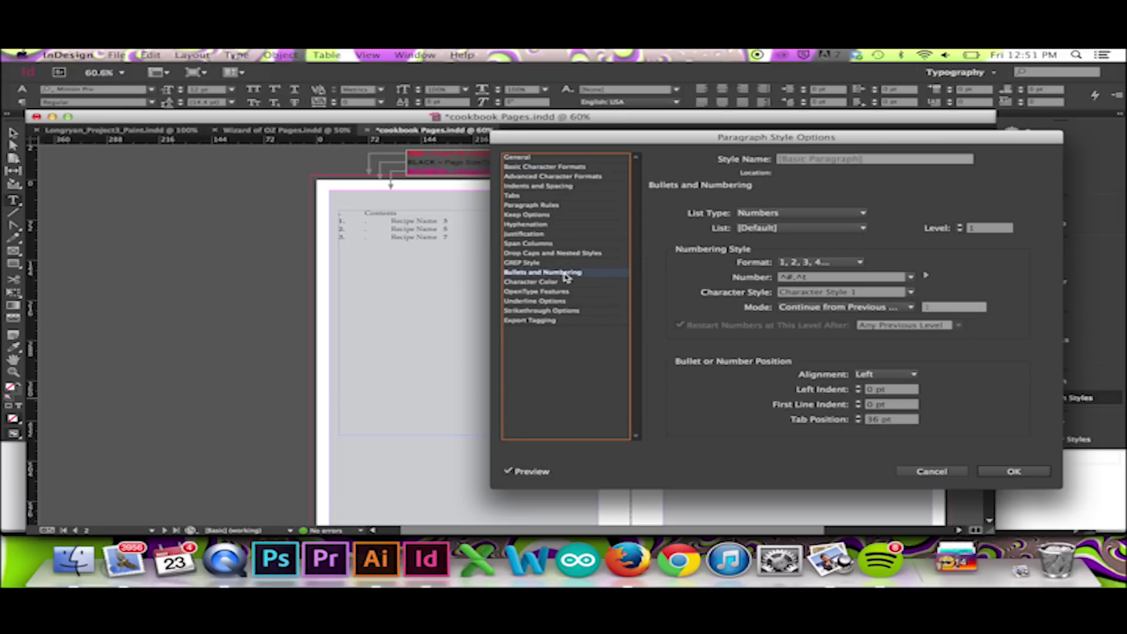
pyautogui.click(857, 262)
pyautogui.click(821, 276)
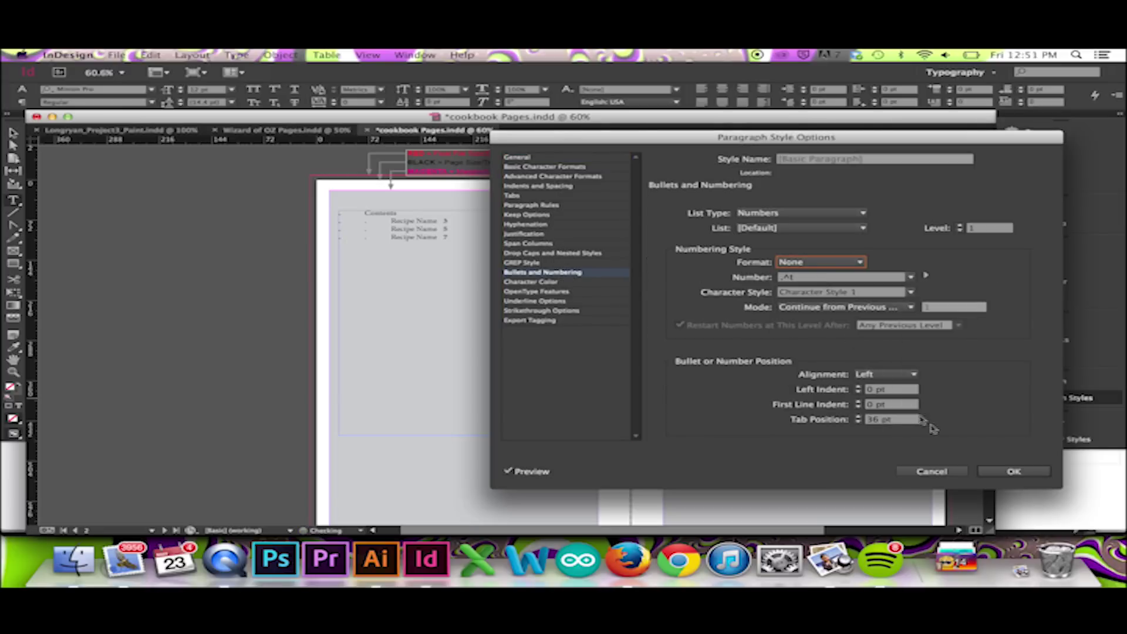
pyautogui.click(1006, 471)
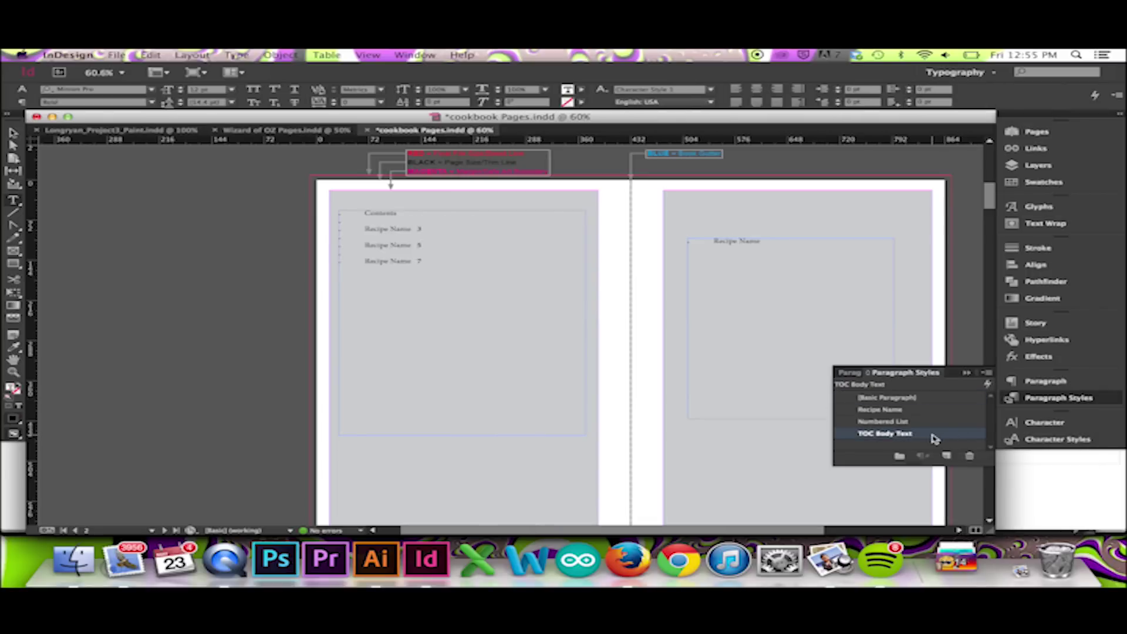
# Give TOC Body Text a right tab stop at 301 pt with a '.' leader.
pyautogui.doubleClick(933, 437)
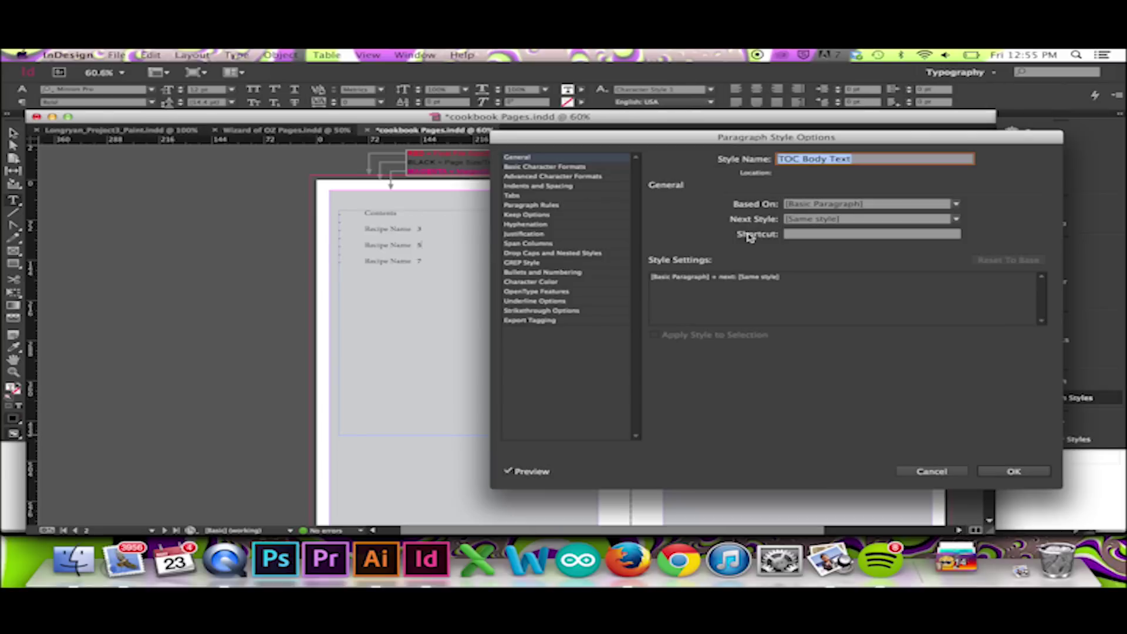
pyautogui.click(517, 196)
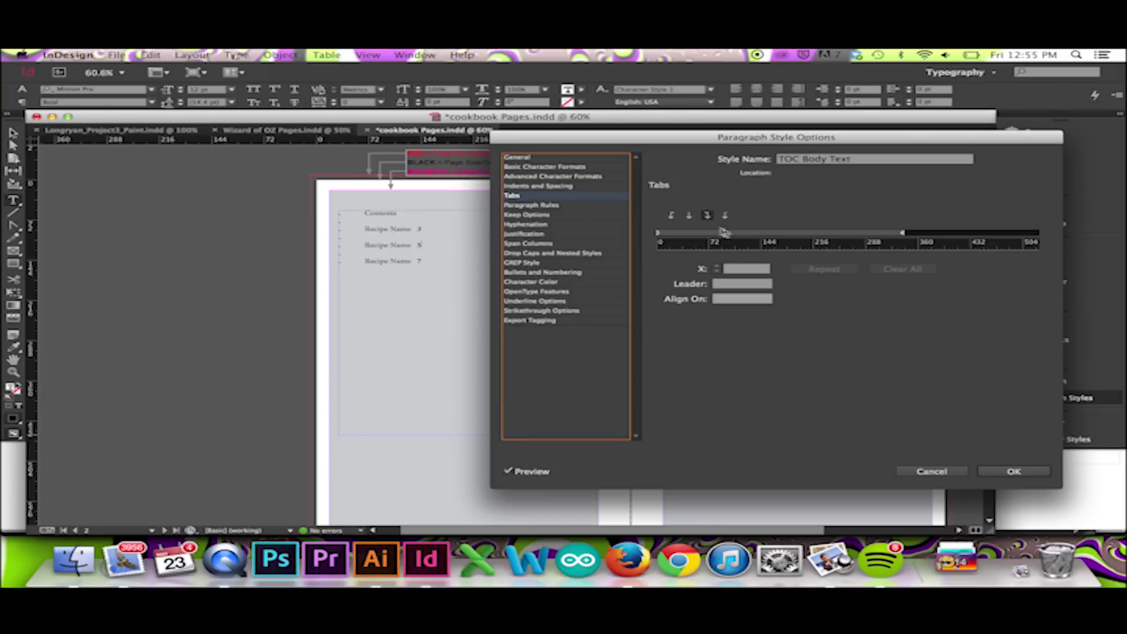
pyautogui.click(822, 234)
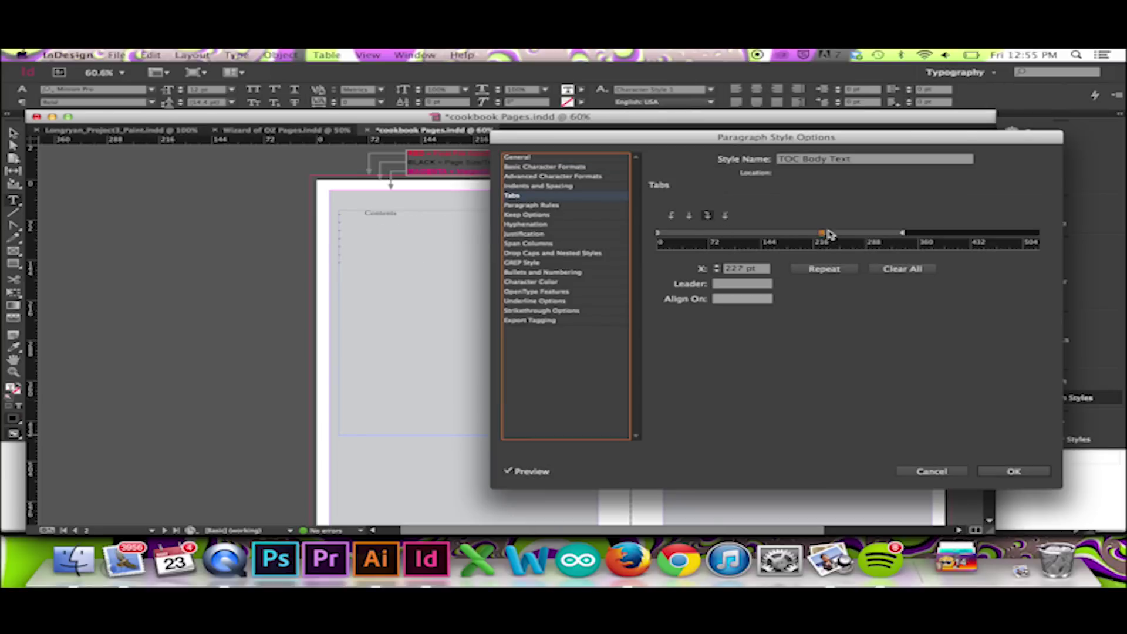
pyautogui.moveTo(822, 234); pyautogui.dragTo(875, 233)
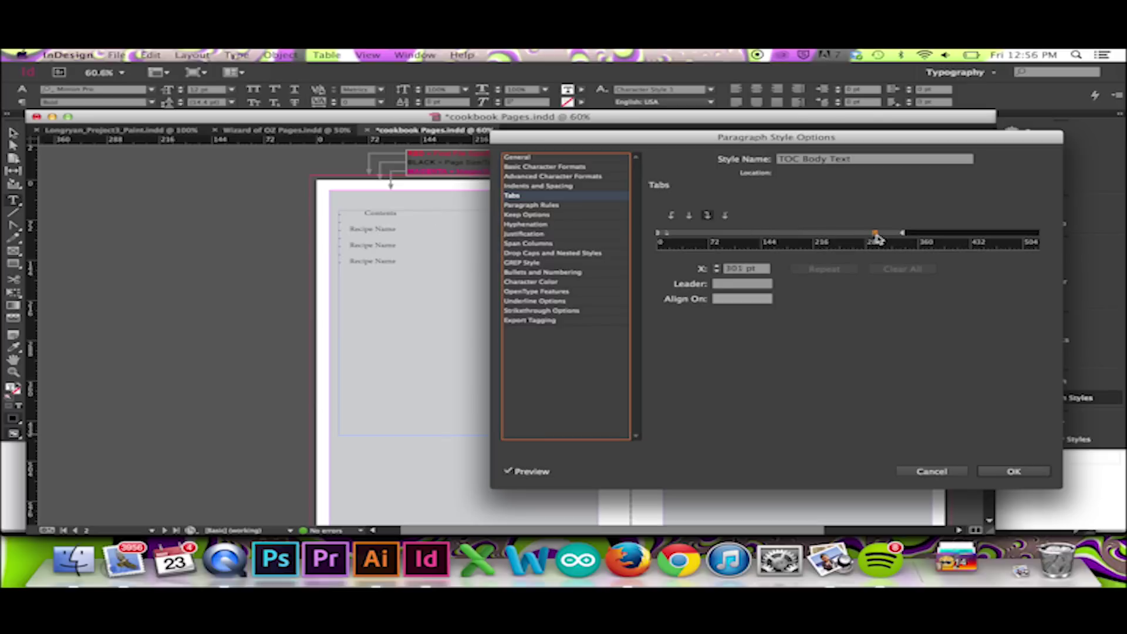
pyautogui.click(733, 285)
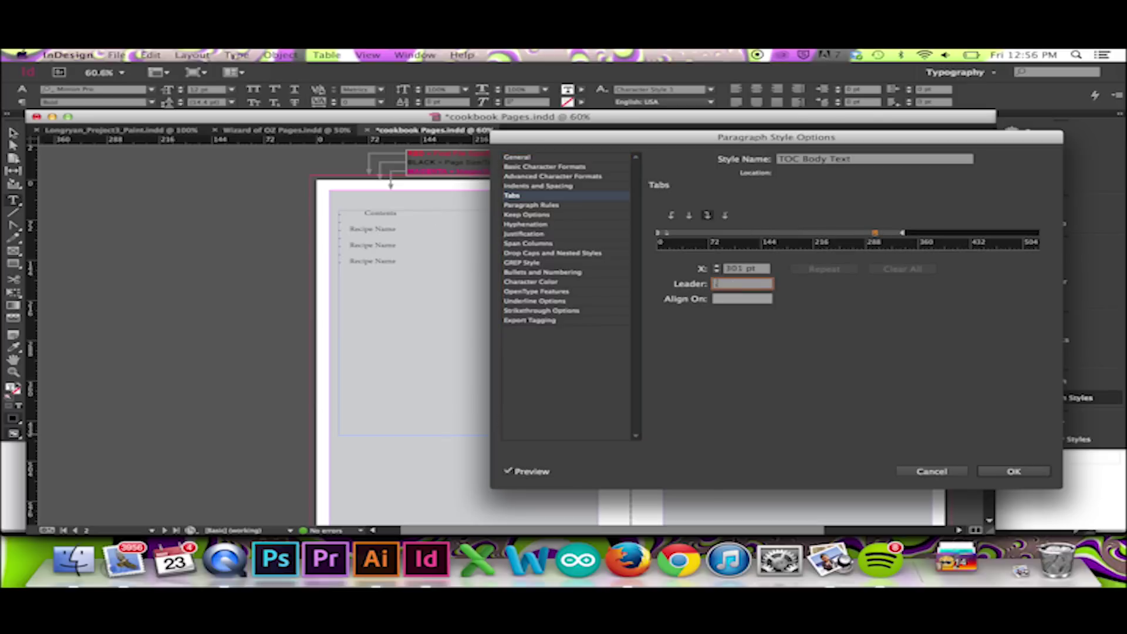
# Apply the dot-leader tab, delete the blank lines between entries, and select the contents frame.
pyautogui.click(1010, 474)
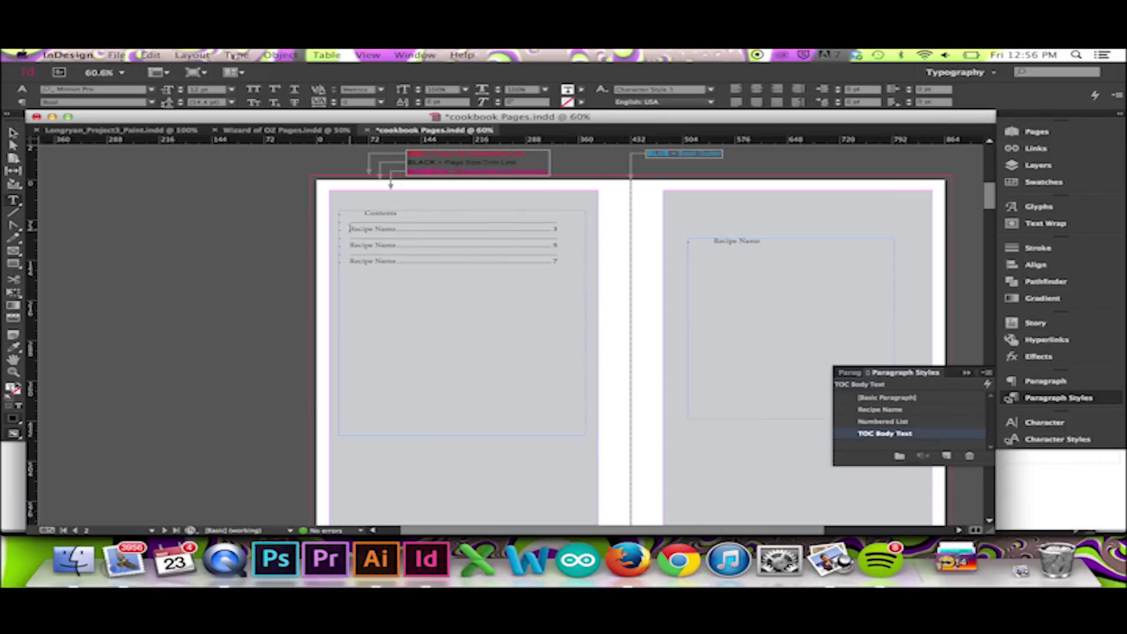
pyautogui.press('Down')
pyautogui.press('Delete')
pyautogui.press('Down')
pyautogui.press('Delete')
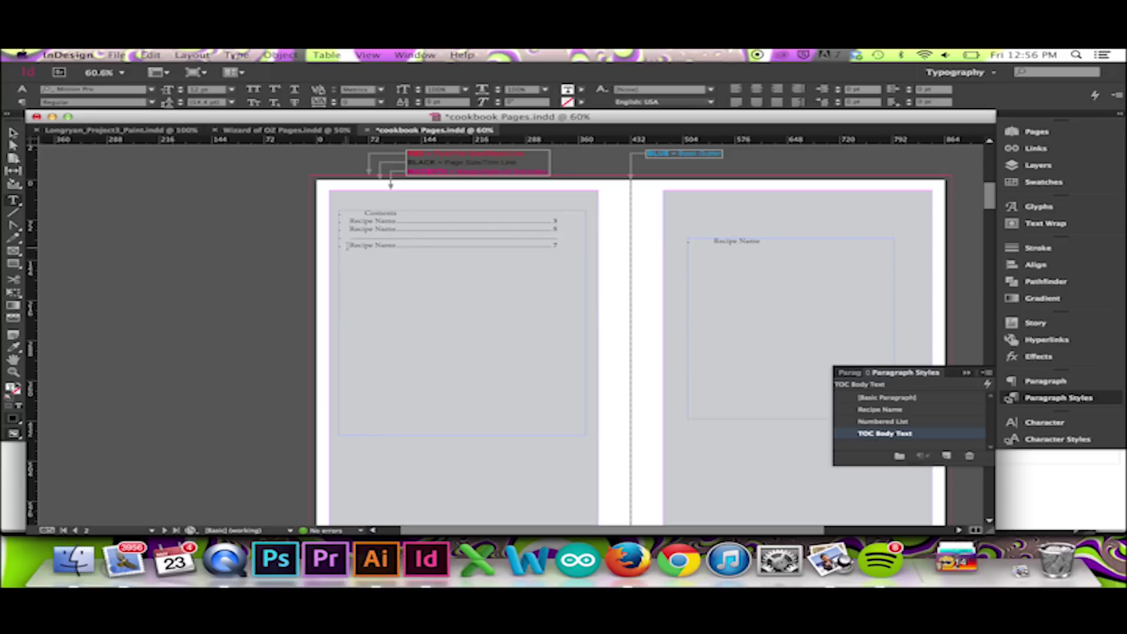
pyautogui.click(12, 133)
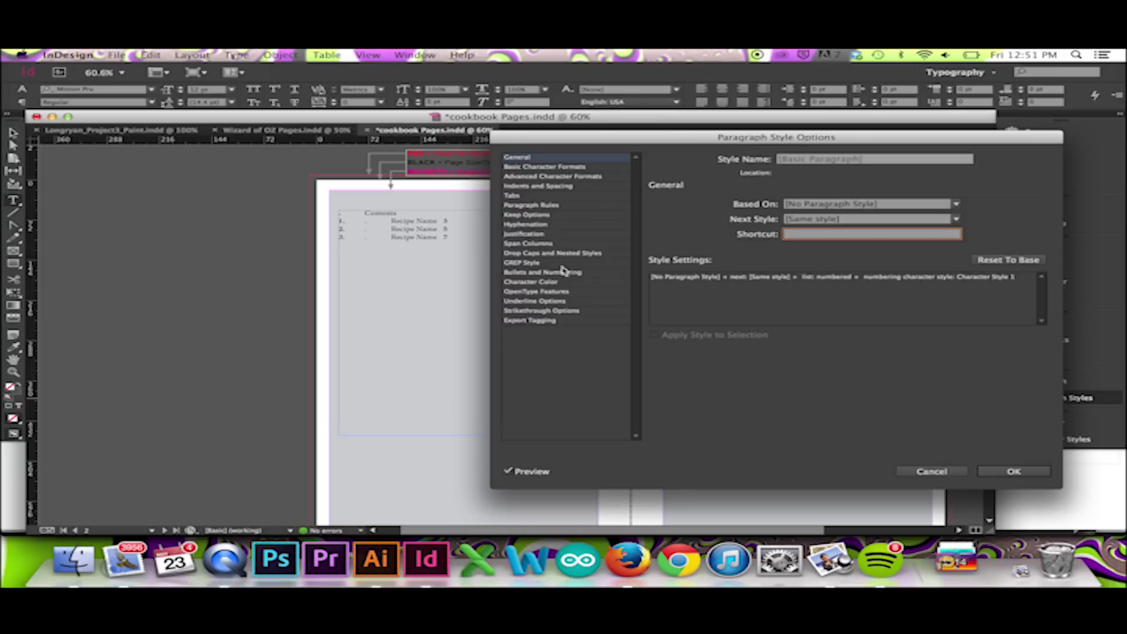
# Change the [Basic Paragraph] numbering format to None and apply it.
pyautogui.click(565, 273)
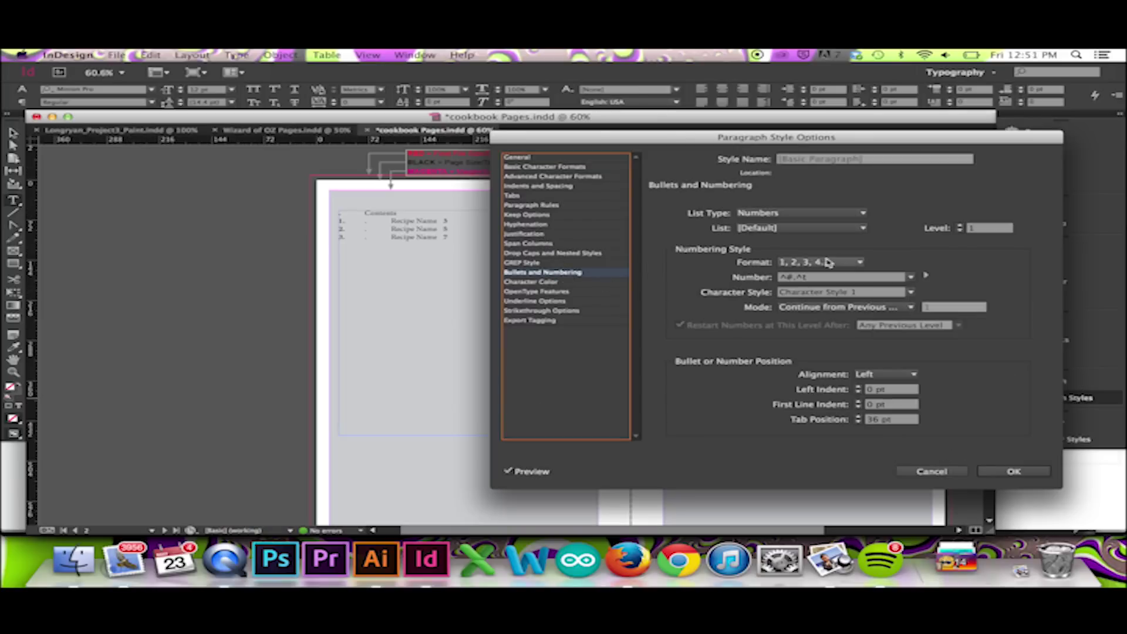
pyautogui.click(859, 262)
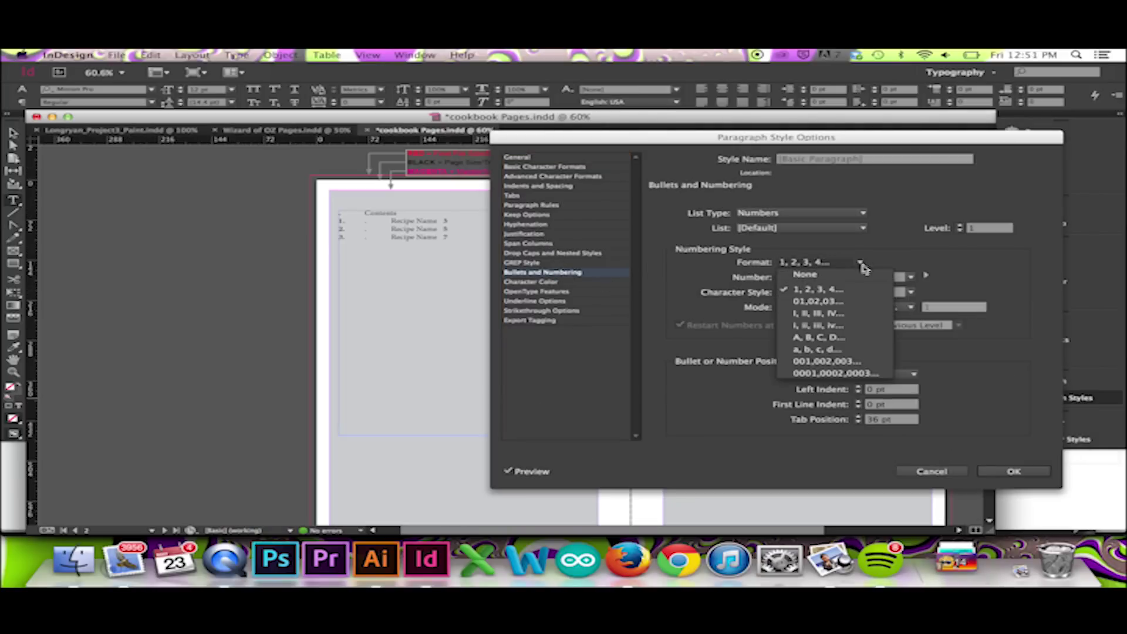
pyautogui.click(805, 275)
pyautogui.click(993, 473)
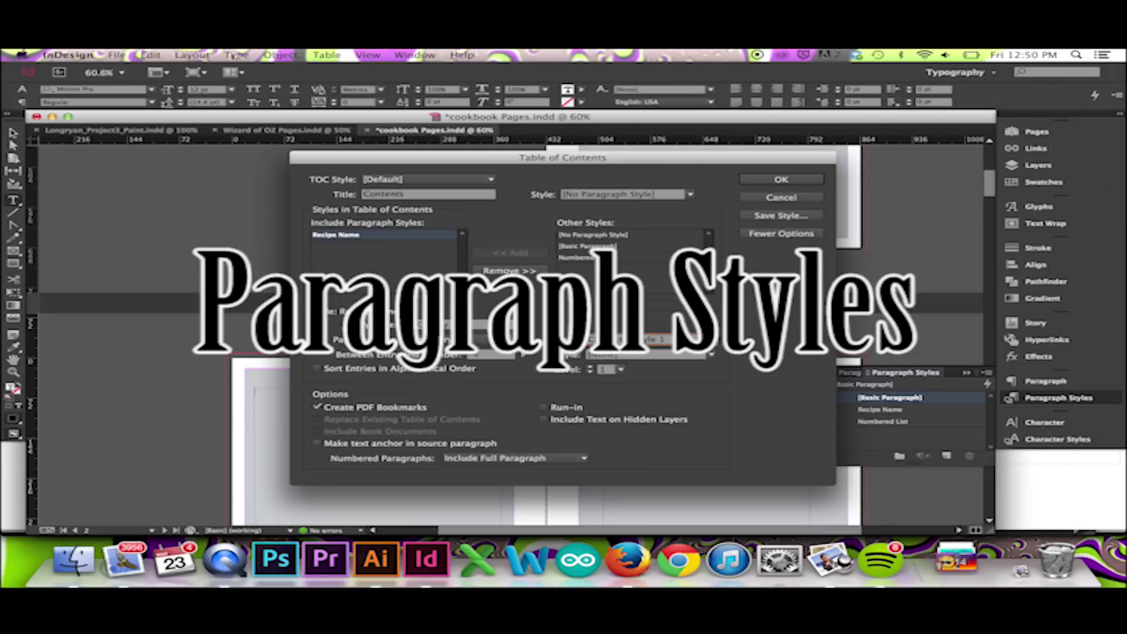